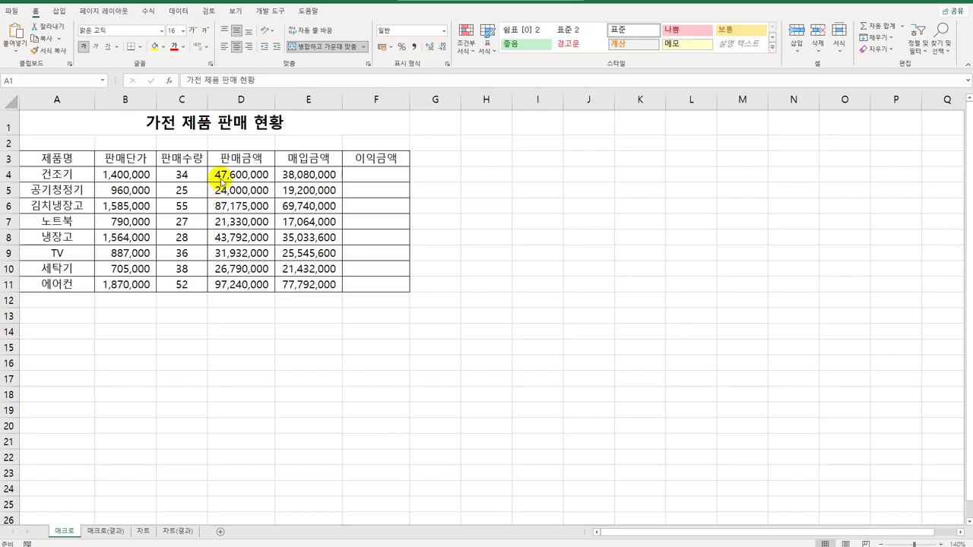
left_click(211, 127)
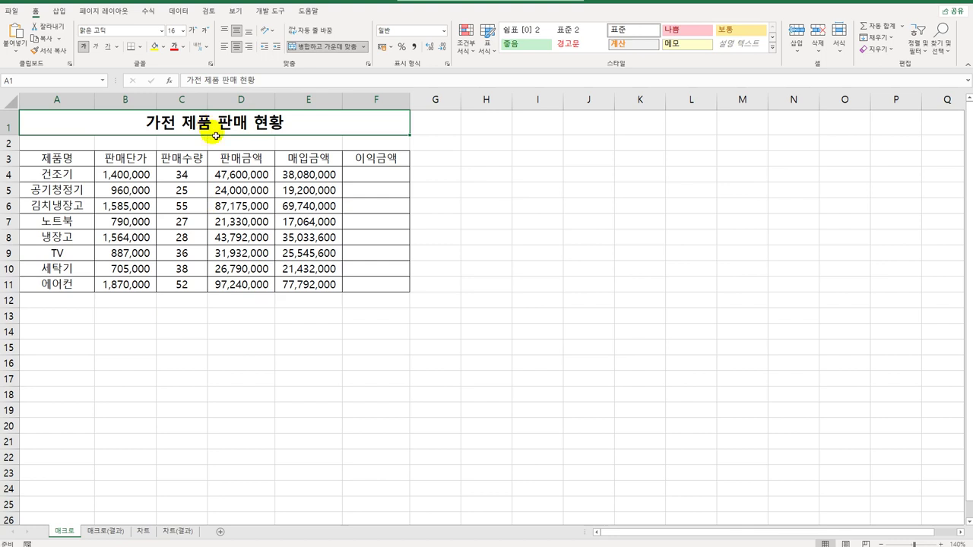
left_click_drag(354, 178, 366, 294)
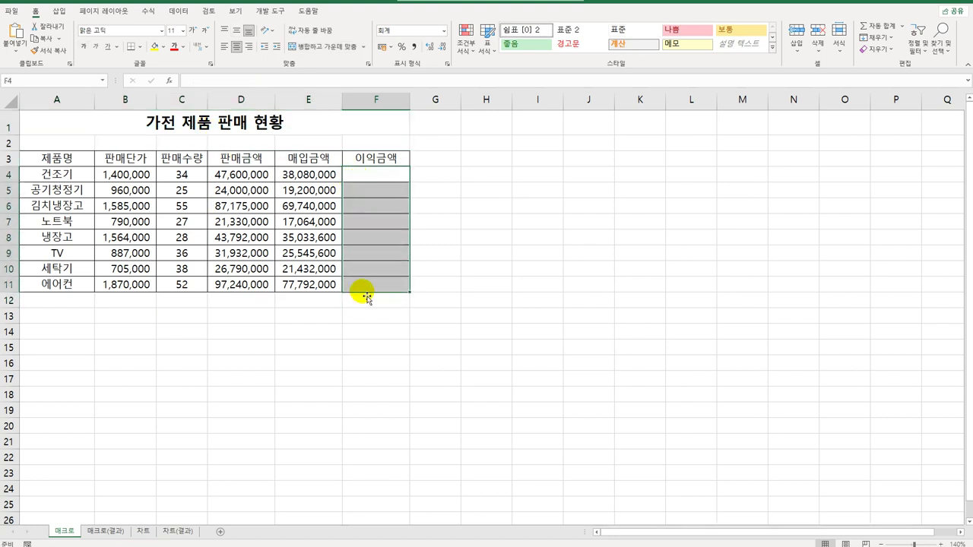
left_click(421, 324)
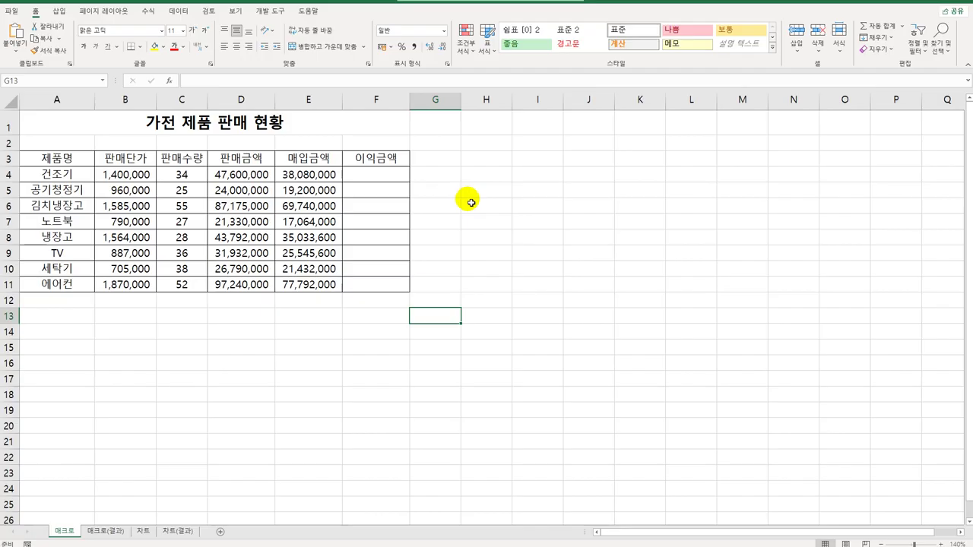
left_click(508, 240)
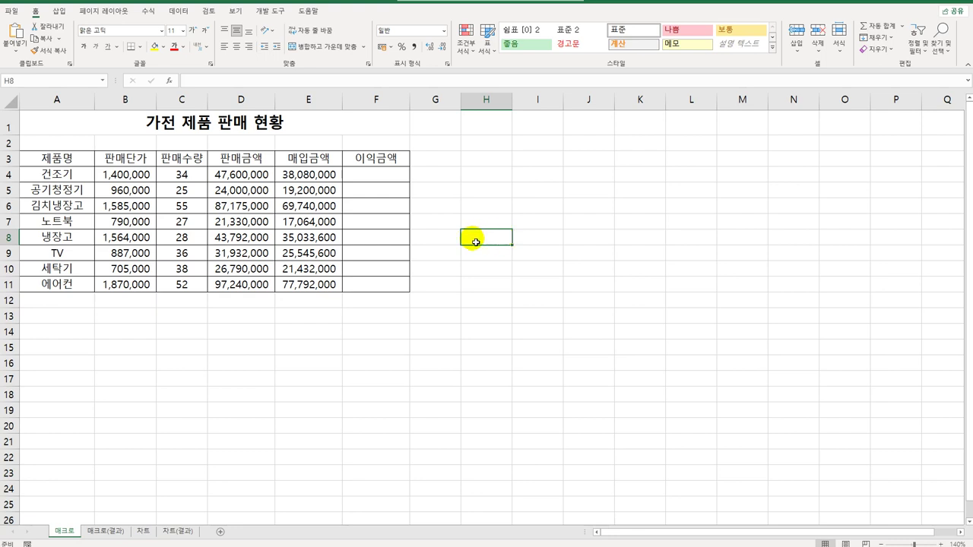
Draw a form-control button covering cells B13:C14 below the table.
left_click(274, 12)
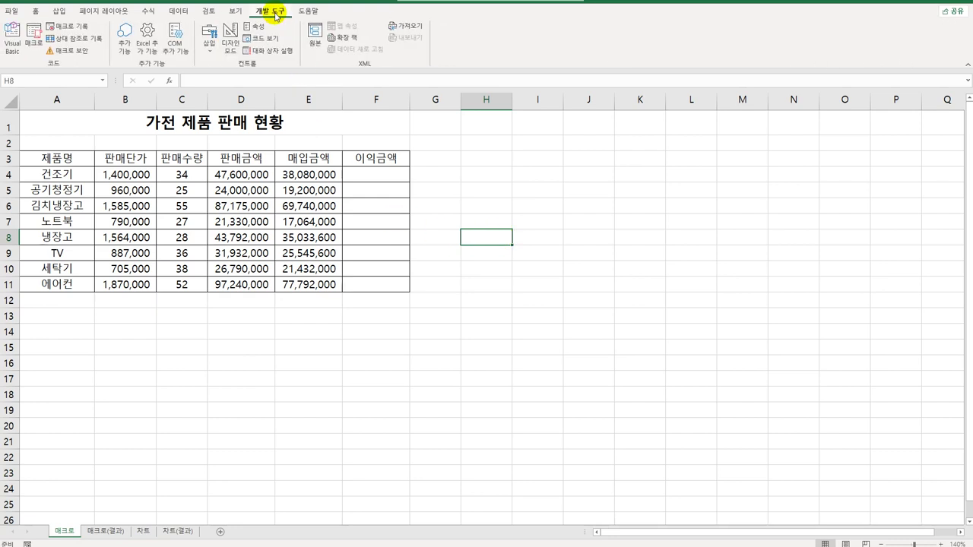
left_click(209, 36)
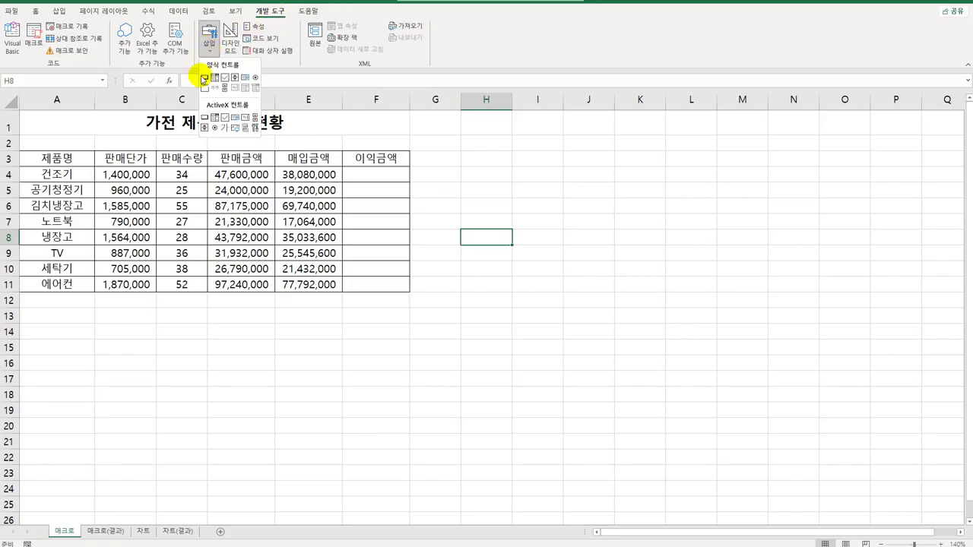
left_click(204, 77)
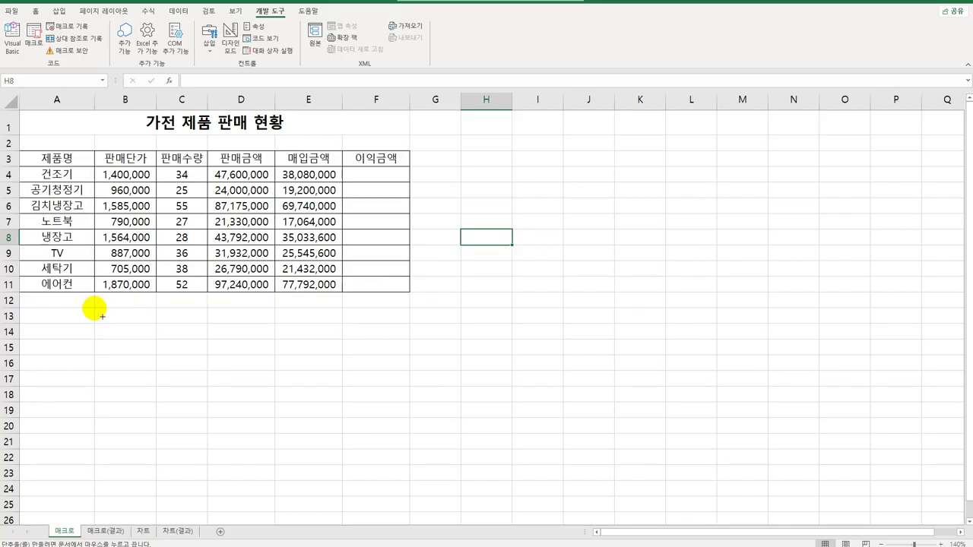
left_click_drag(95, 308, 195, 343)
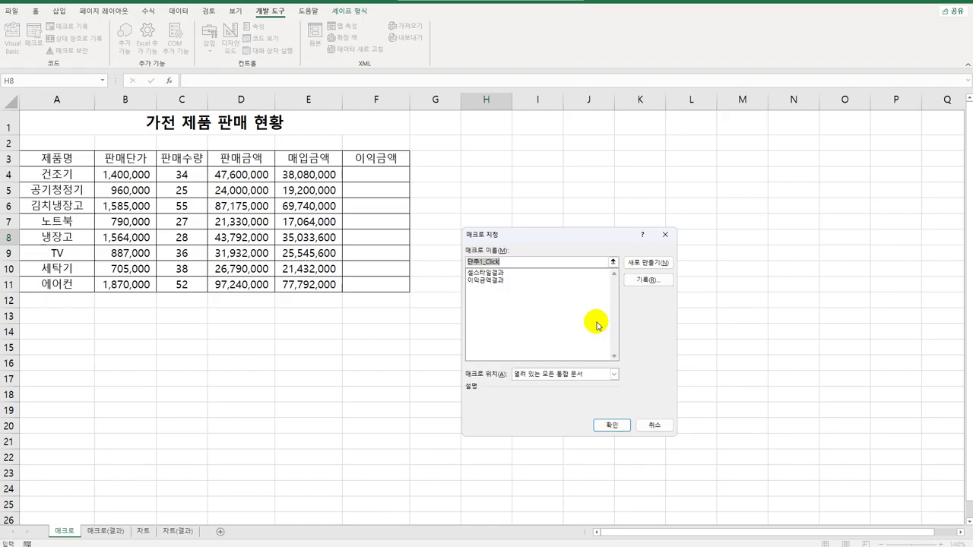
Name the button's macro 이익금액 and start recording it, stored in the current workbook.
type("이익금ㅇㅐㄱ")
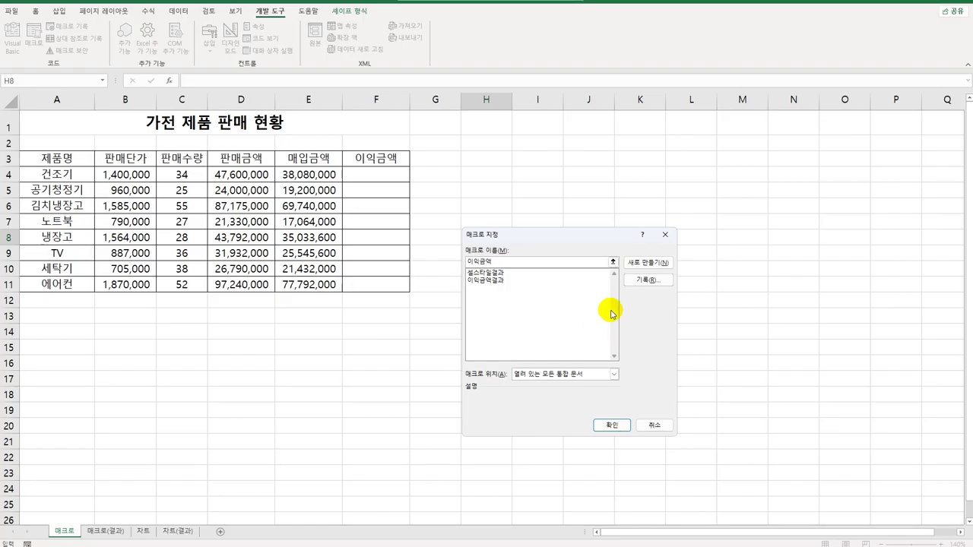
left_click(637, 279)
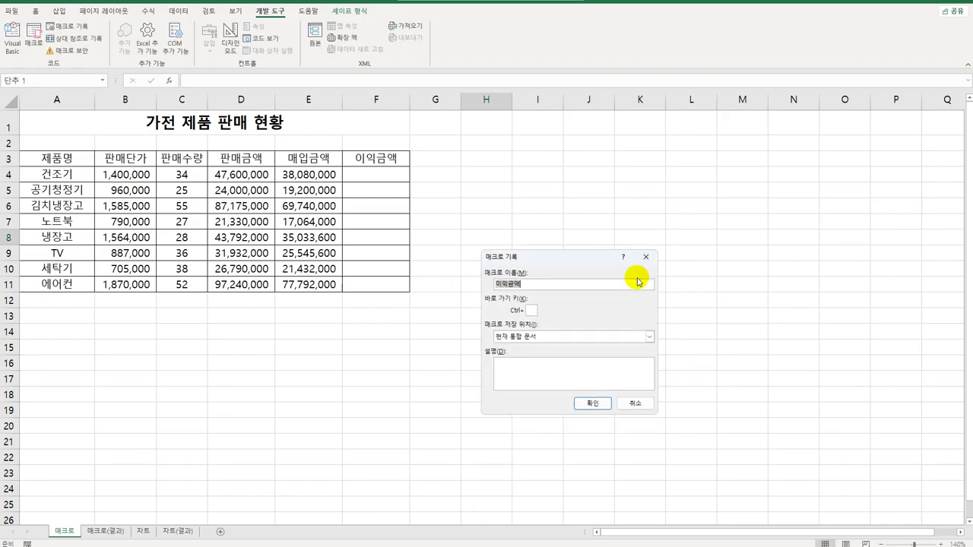
left_click_drag(560, 258, 492, 188)
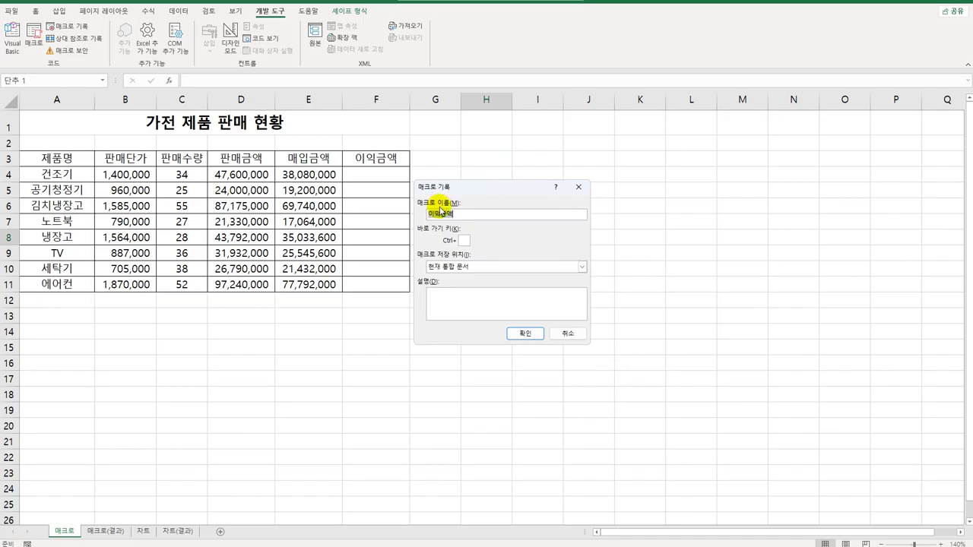
left_click(525, 334)
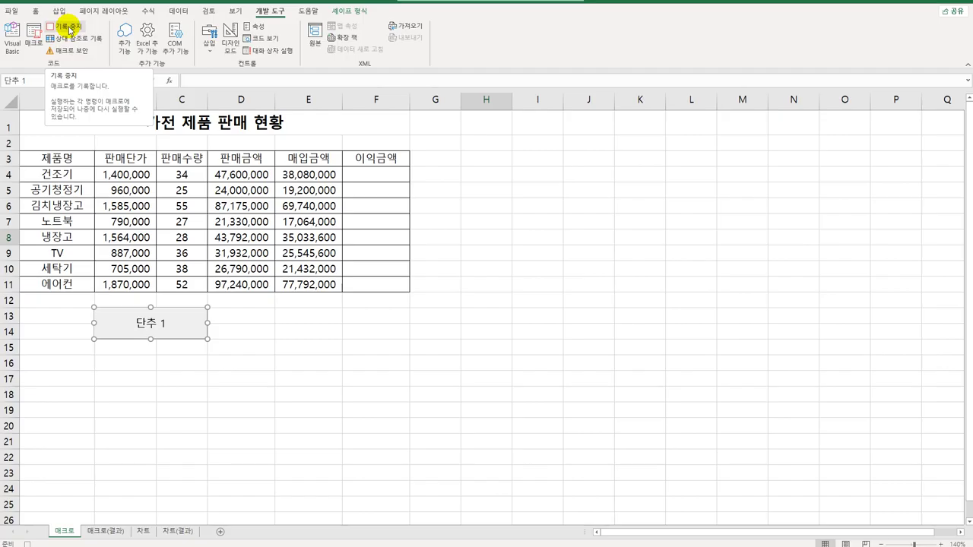
Calculate the first product's profit in F4 with the formula =D4-E4.
left_click(380, 179)
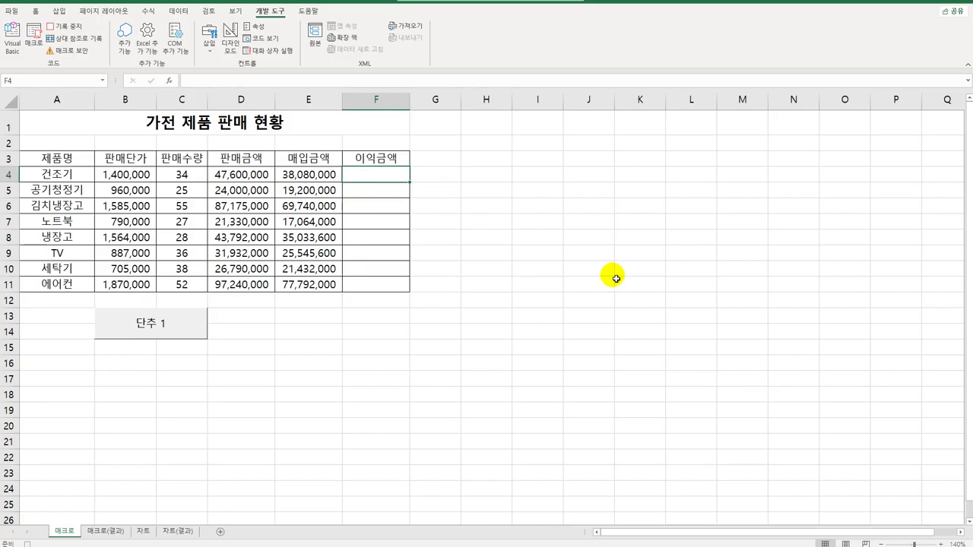
type("=")
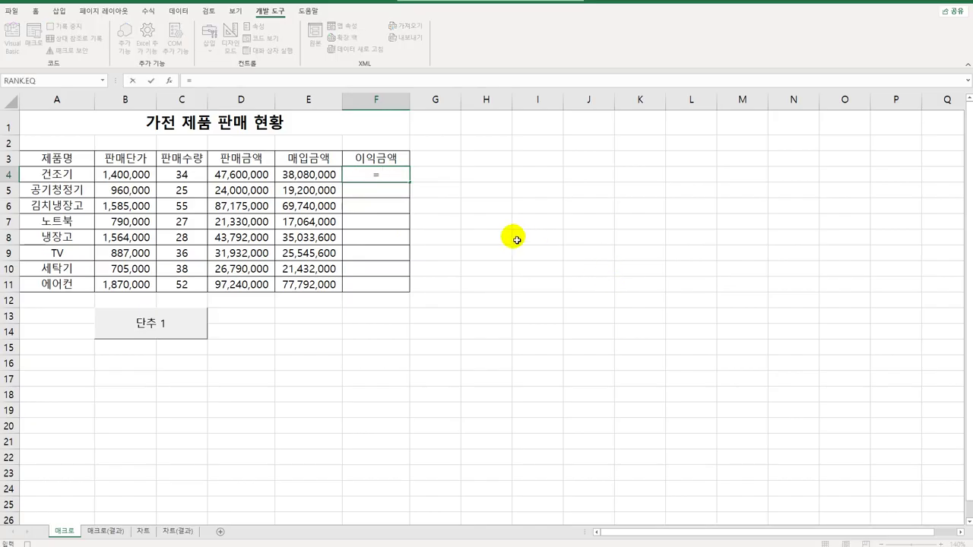
left_click(231, 175)
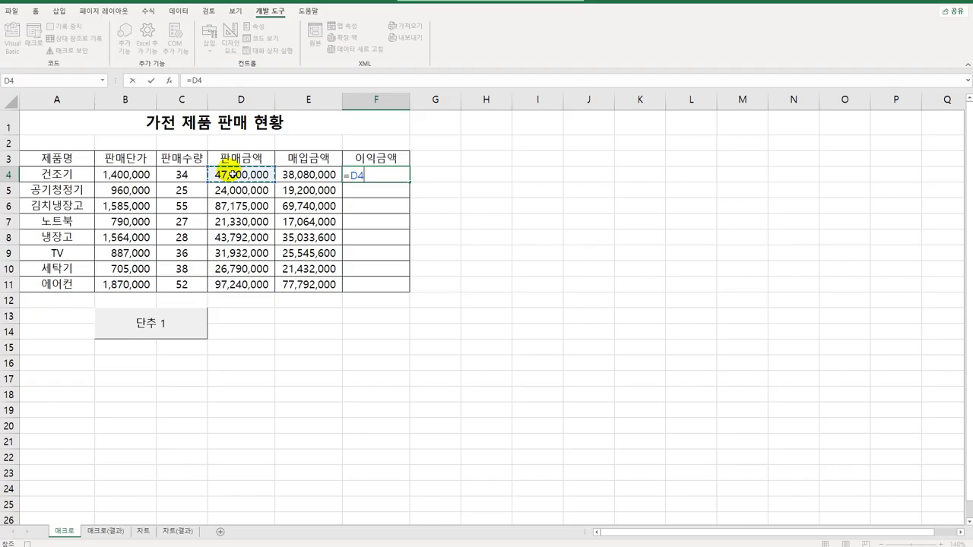
type("-")
left_click(316, 182)
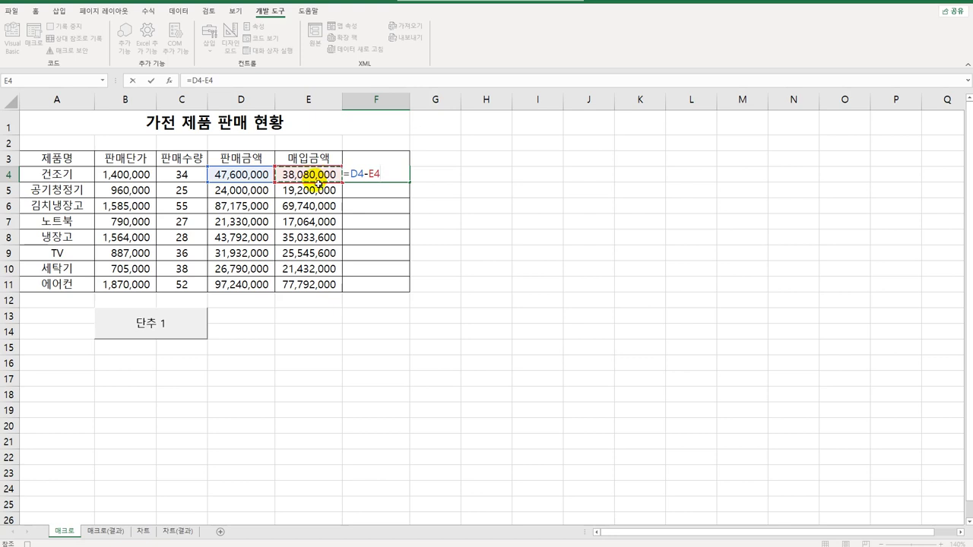
key("Return")
Fill the profit formula from F4 down to F11 and stop recording the macro.
left_click(359, 174)
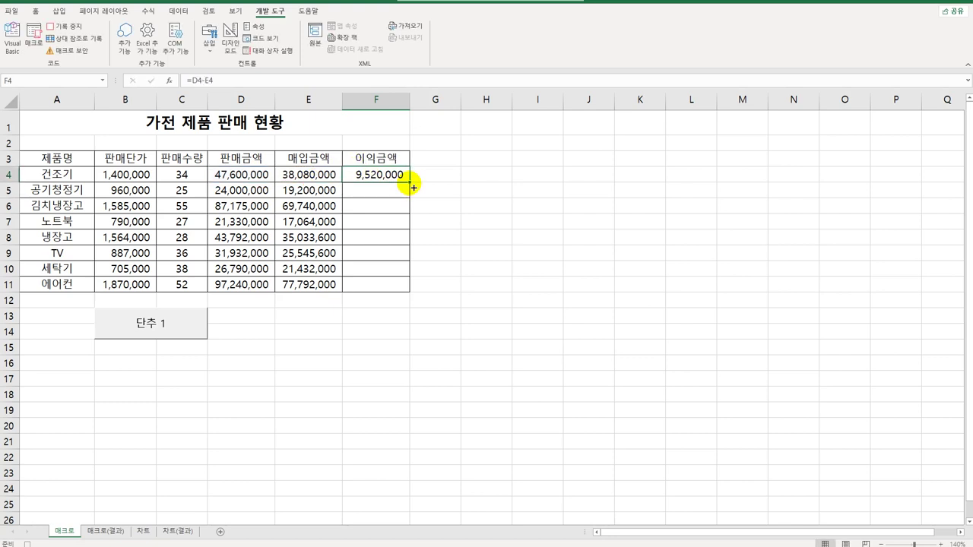
left_click_drag(411, 184, 397, 296)
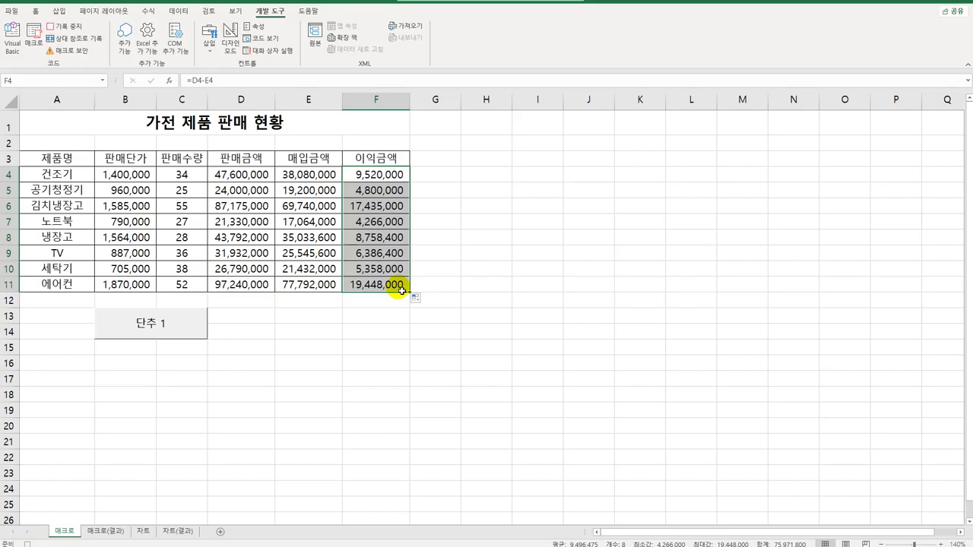
left_click(399, 286)
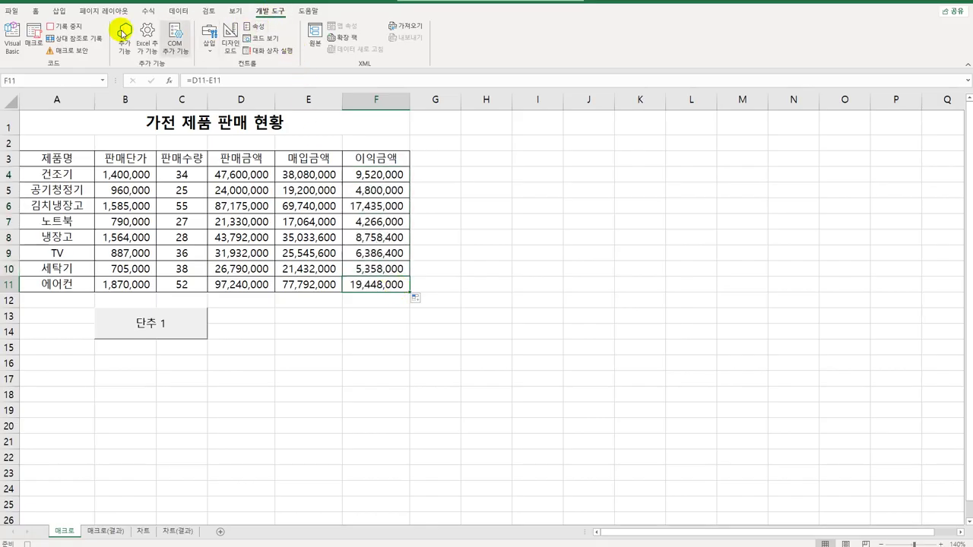
left_click(65, 30)
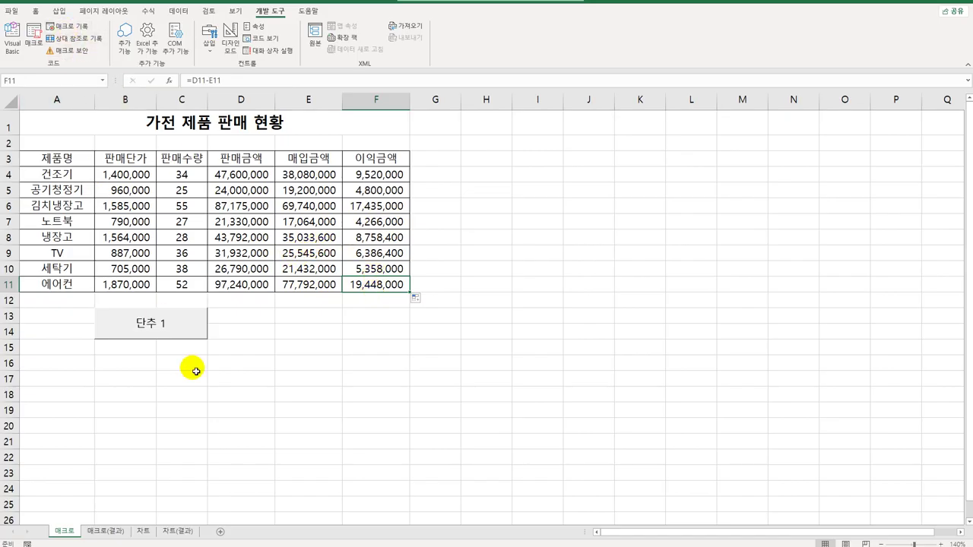
Change the form button's label to 이익금액.
left_click(180, 333)
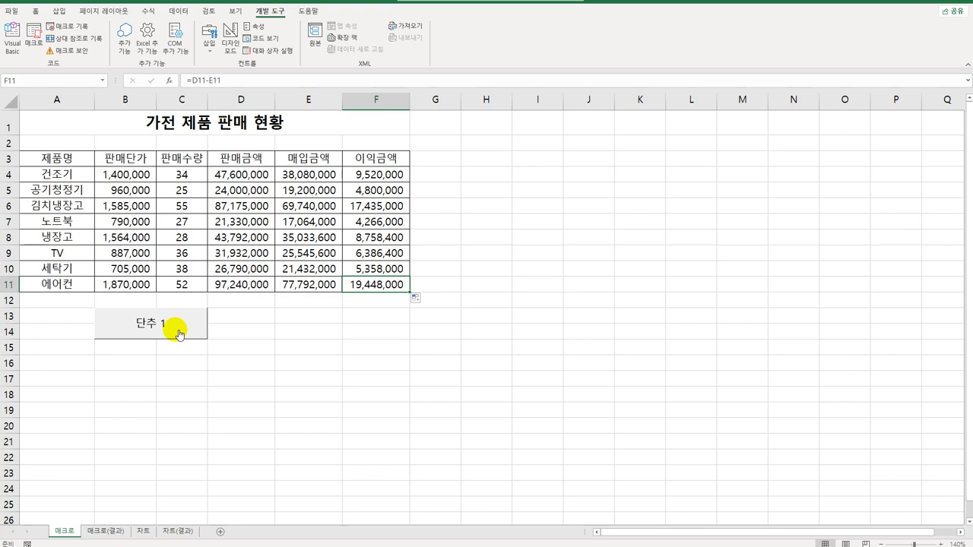
right_click(174, 323)
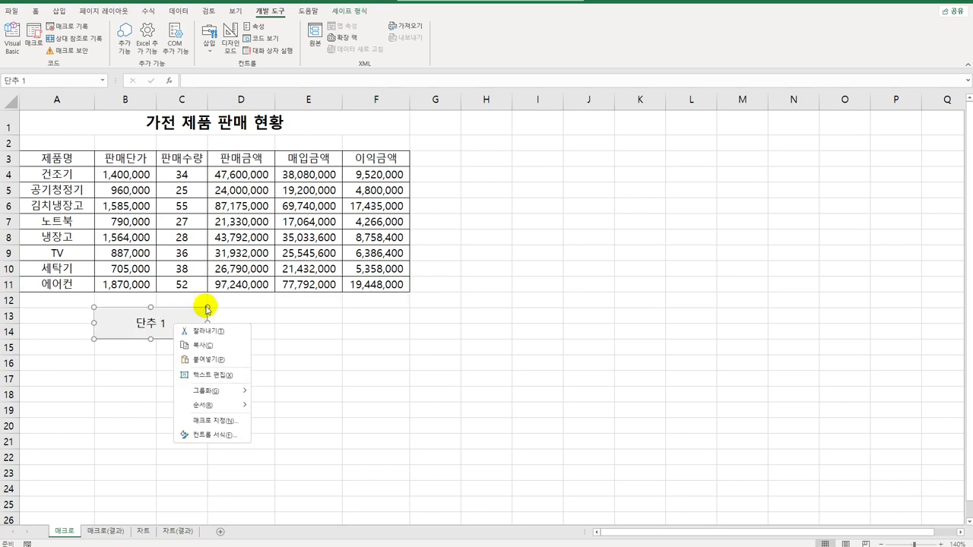
left_click(217, 374)
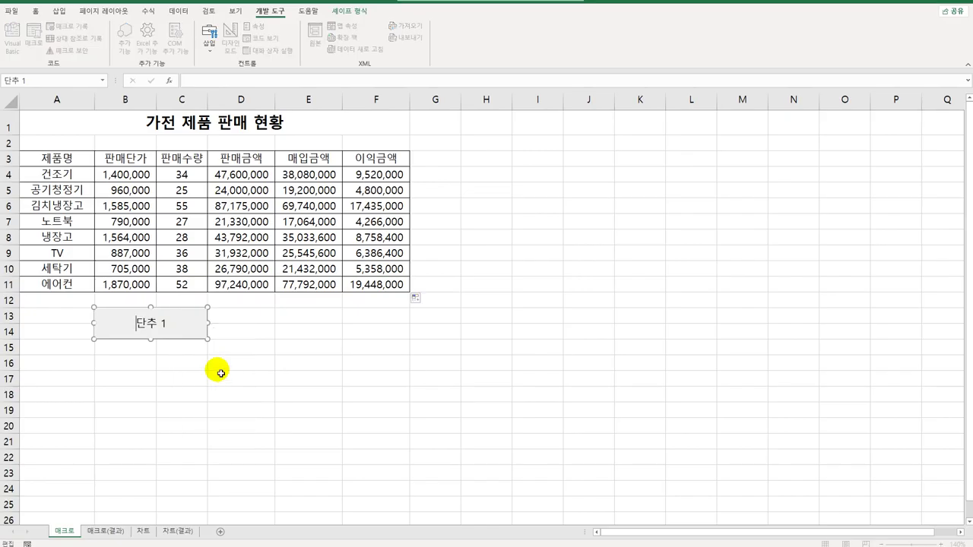
key("ctrl+a")
type("이익금액")
left_click(220, 374)
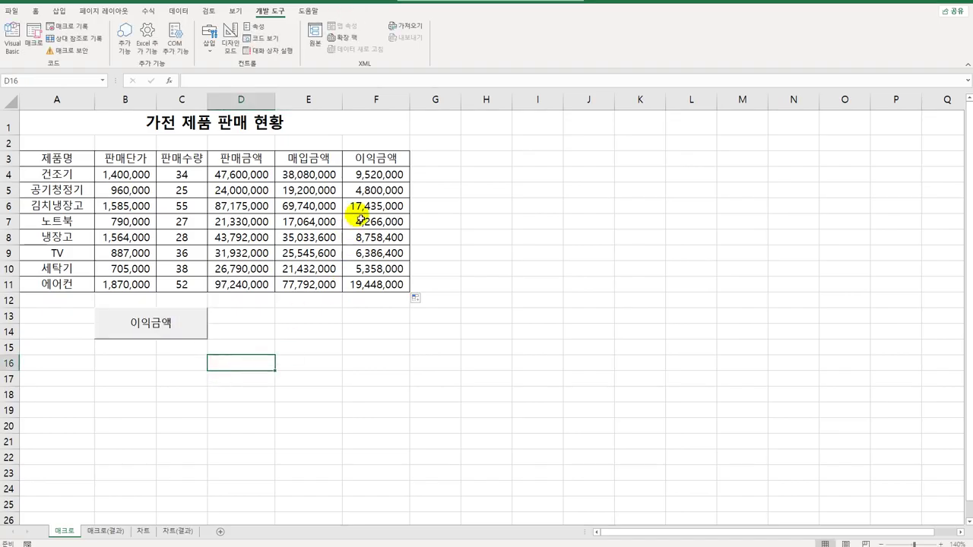
Clear the profit values in F4:F11 and run the 이익금액 button's macro to test it.
left_click_drag(376, 175, 370, 286)
key("Delete")
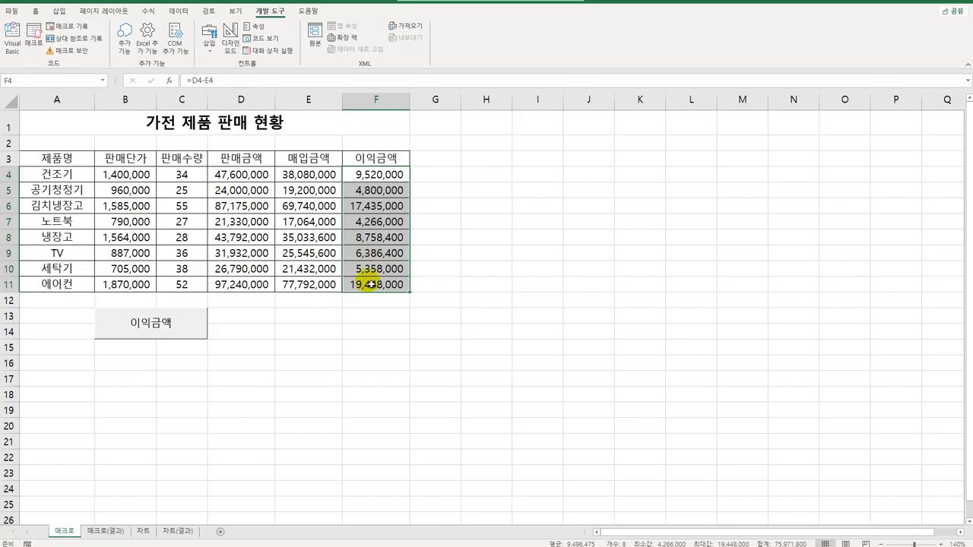
left_click(459, 243)
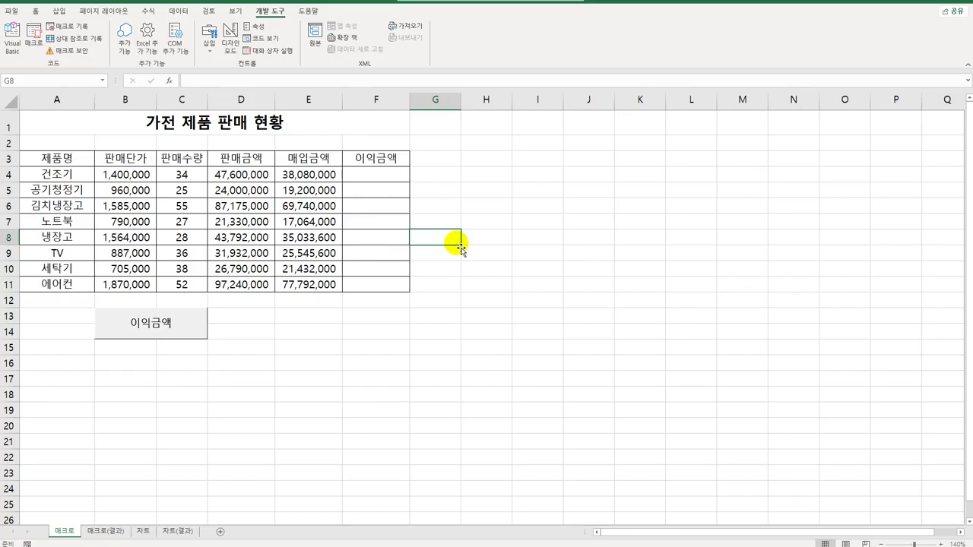
left_click(152, 328)
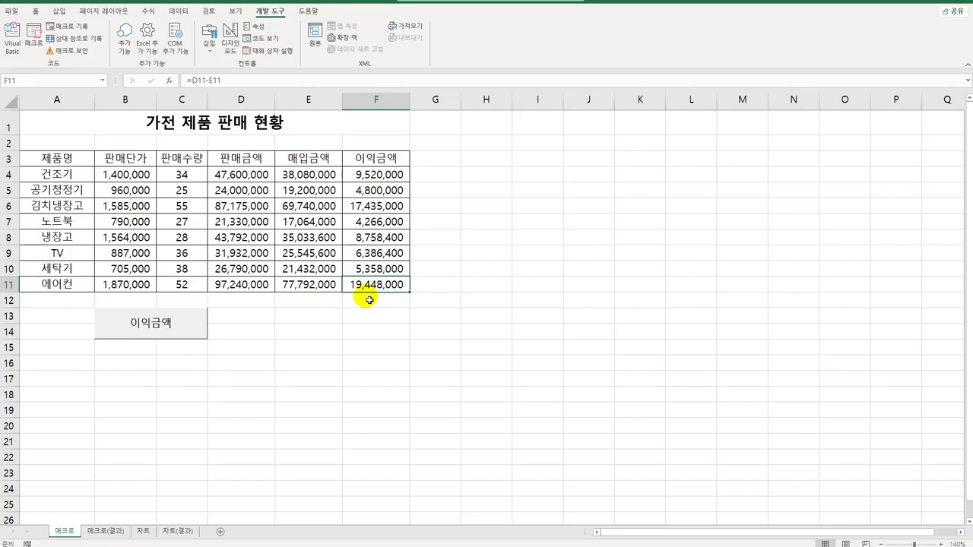
left_click(466, 282)
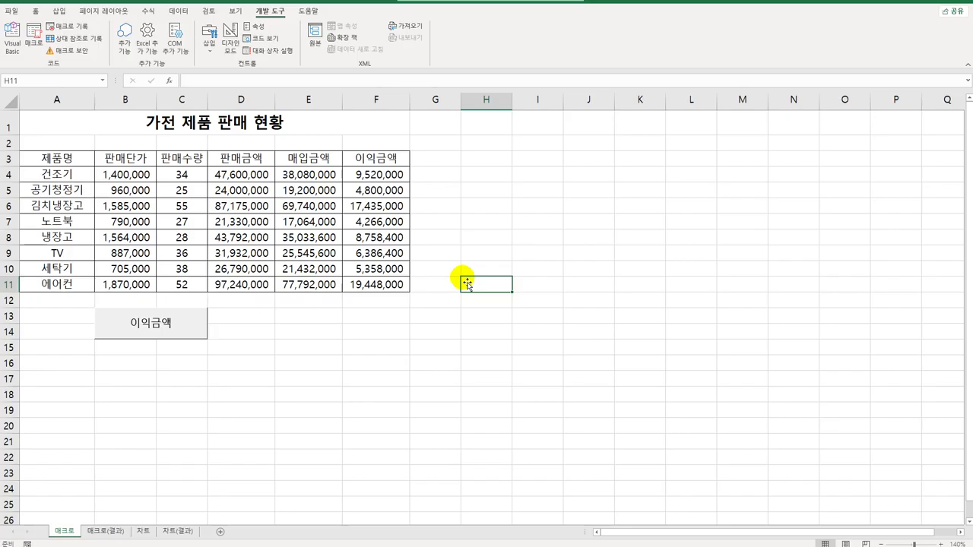
Draw a rounded rectangle, 1.17 cm high and 5.03 cm wide, over cells E13:F14 and label it 셀스타일.
left_click(58, 11)
left_click(118, 38)
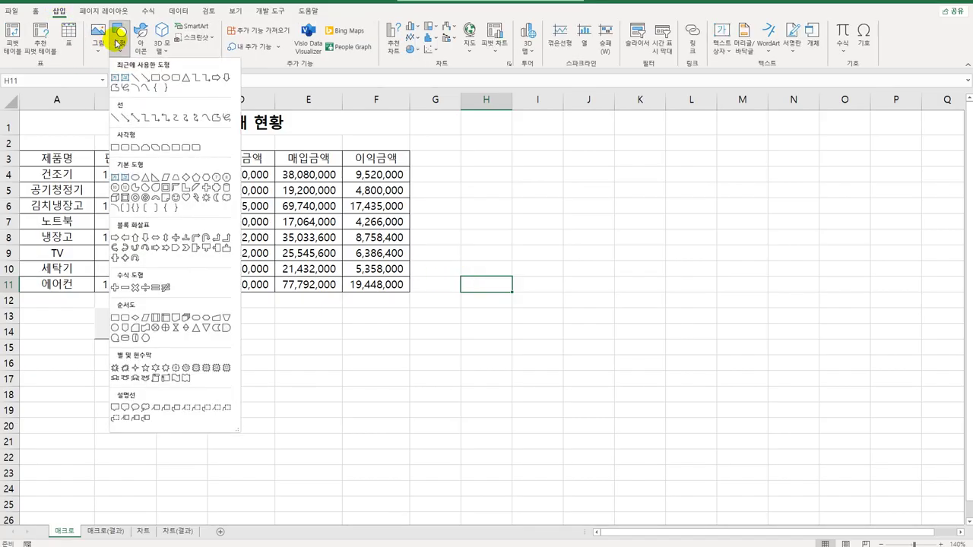
left_click(125, 154)
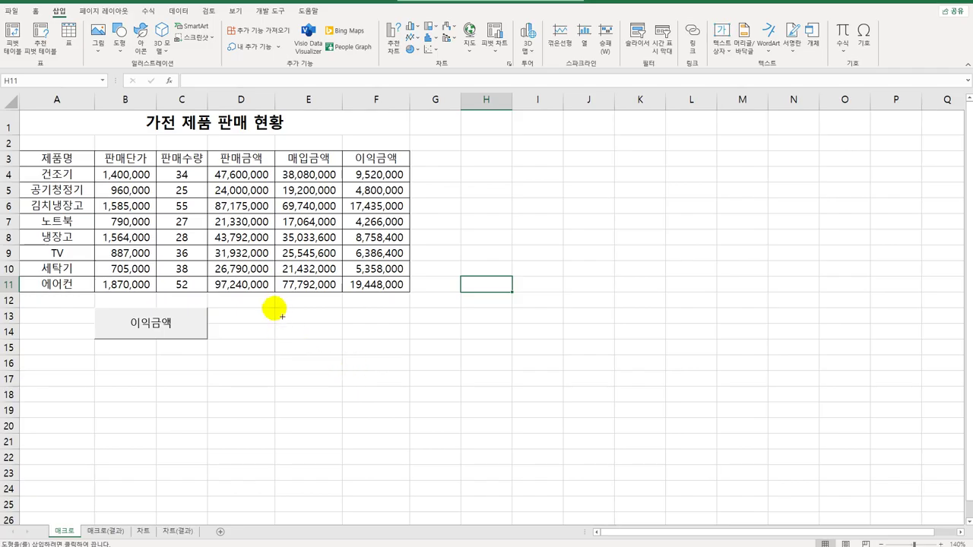
mouse_move(281, 316)
left_mouse_down()
mouse_move(380, 330)
mouse_move(386, 340)
left_mouse_up()
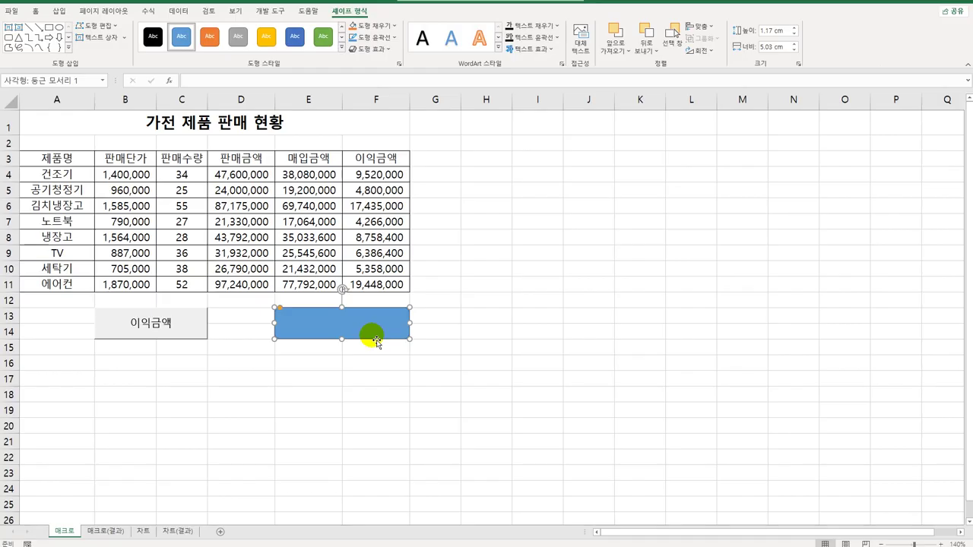
type("셀스타일")
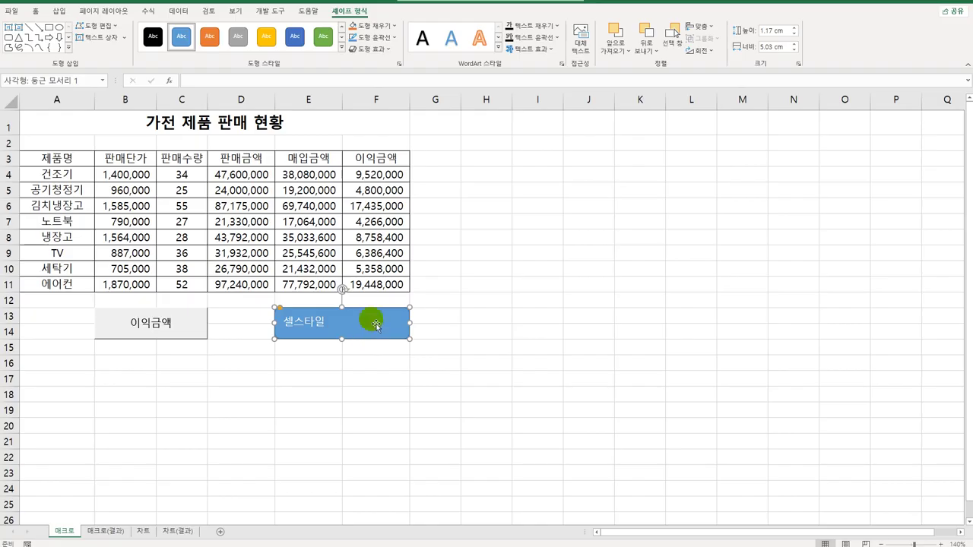
Assign a new macro named 셀스타일 to the rounded rectangle and start recording it in the current workbook.
right_click(376, 320)
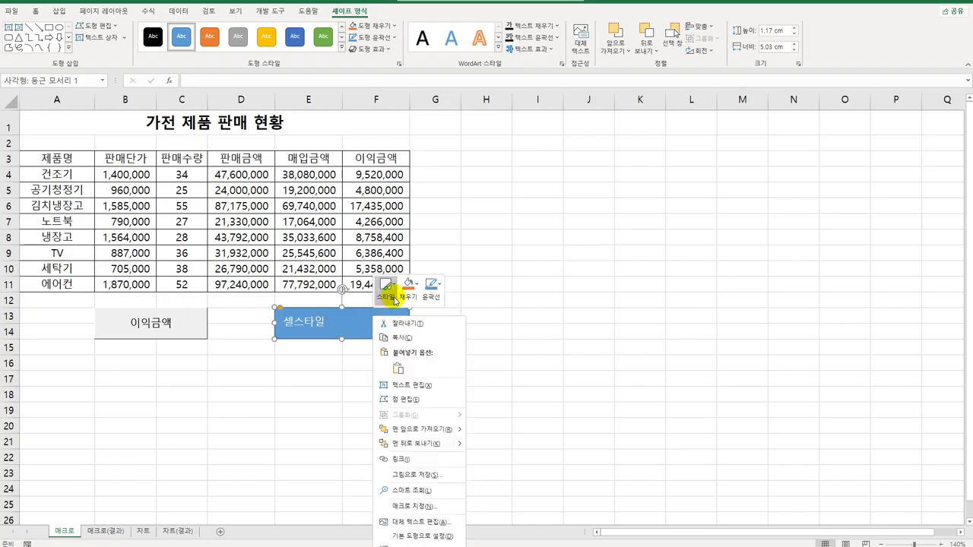
left_click(446, 502)
left_click_drag(445, 400, 576, 164)
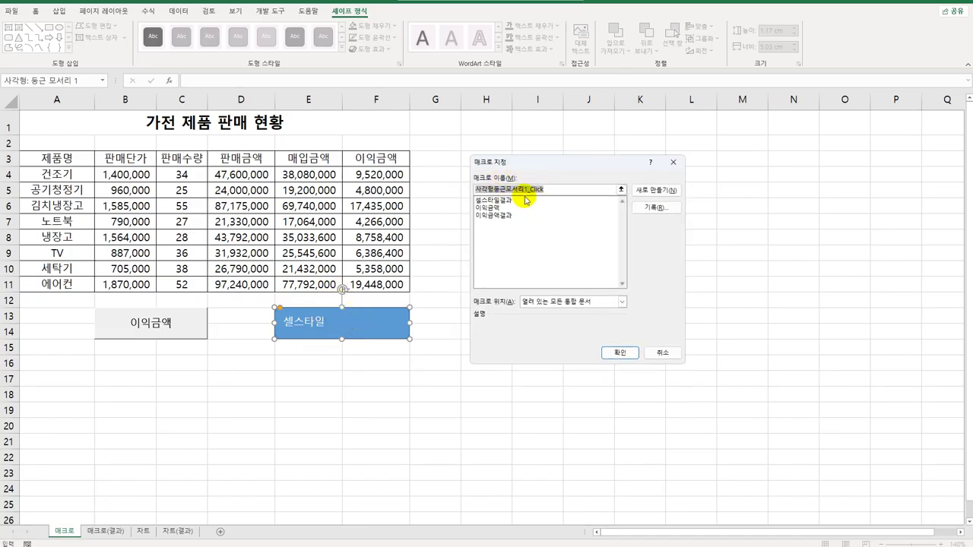
type("셀스타일")
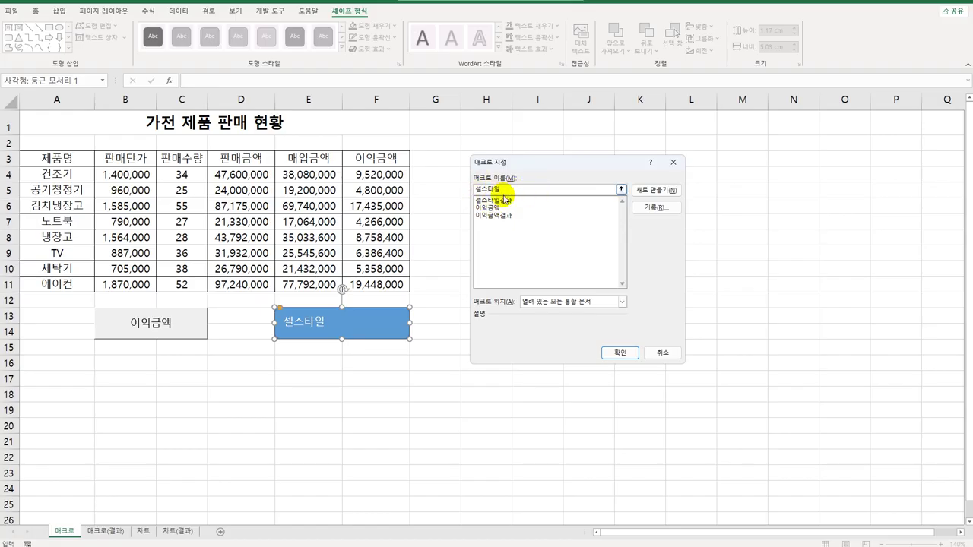
left_click(670, 208)
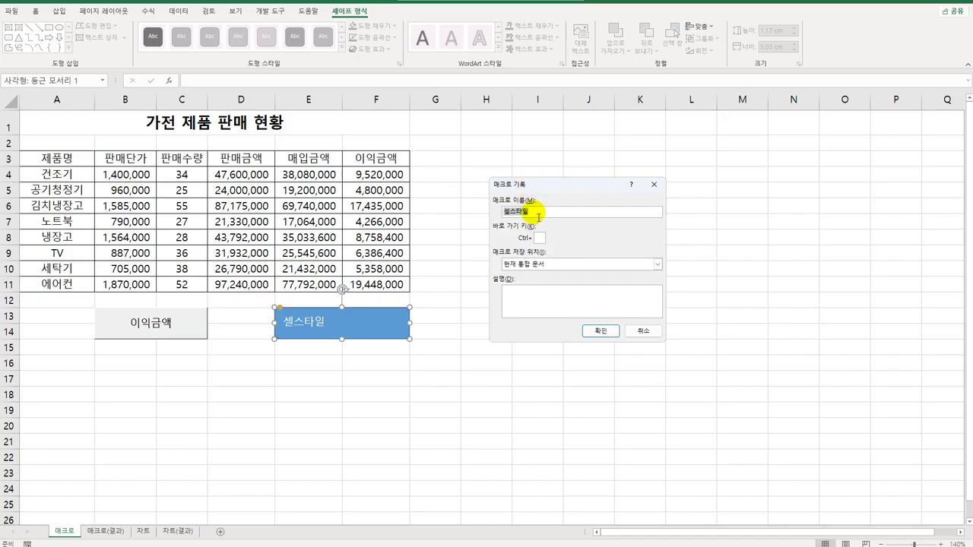
left_click(616, 331)
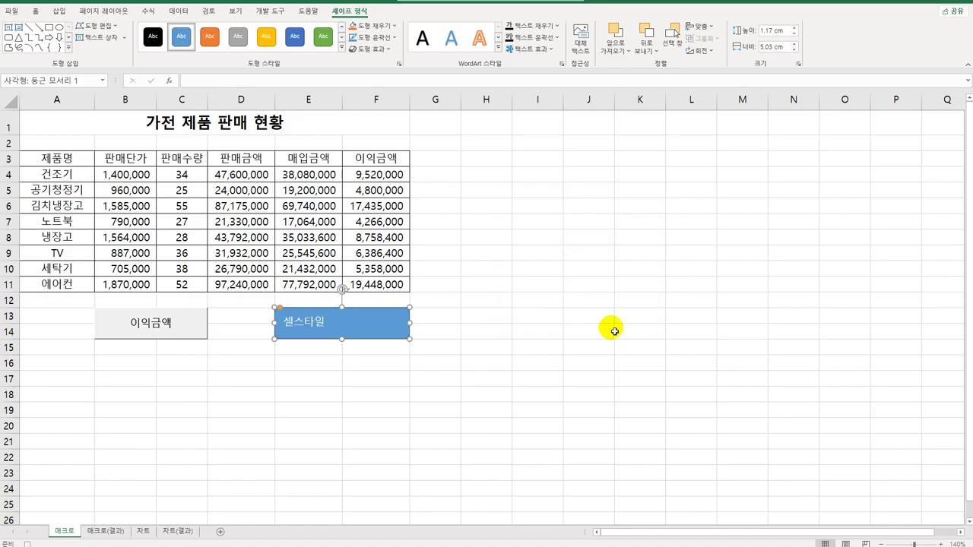
Apply the 강조색1 cell style to the header cells A3:F3 and stop recording the macro.
left_click(90, 160)
left_click_drag(110, 159, 356, 163)
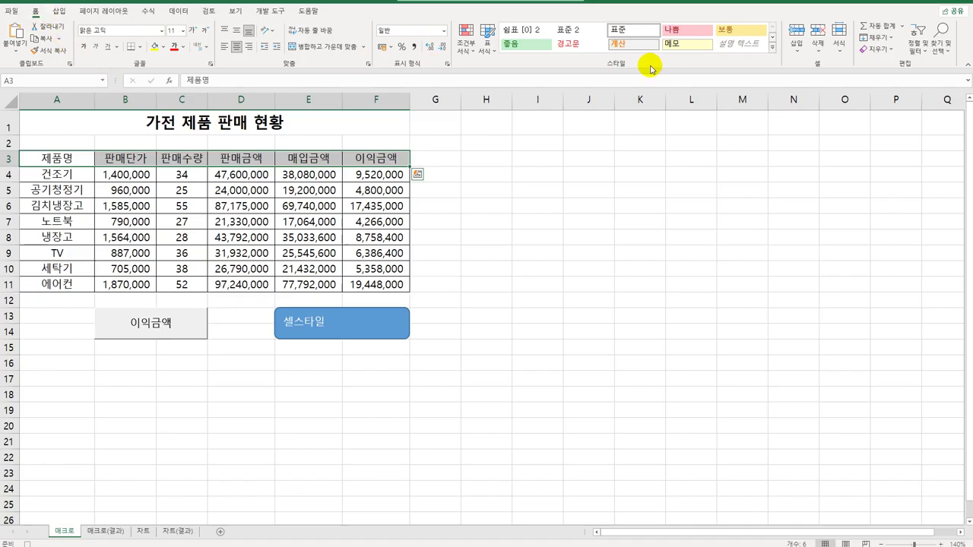
left_click(772, 48)
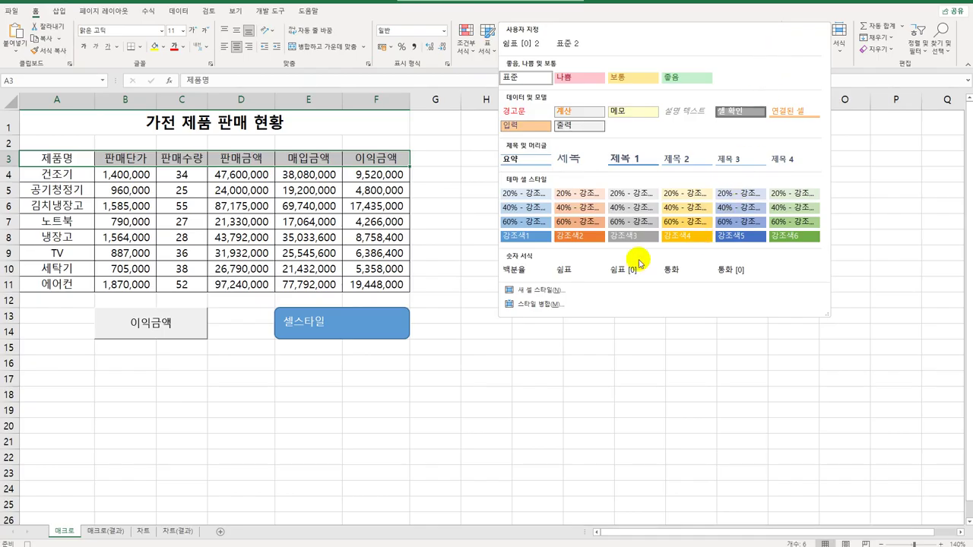
left_click(527, 240)
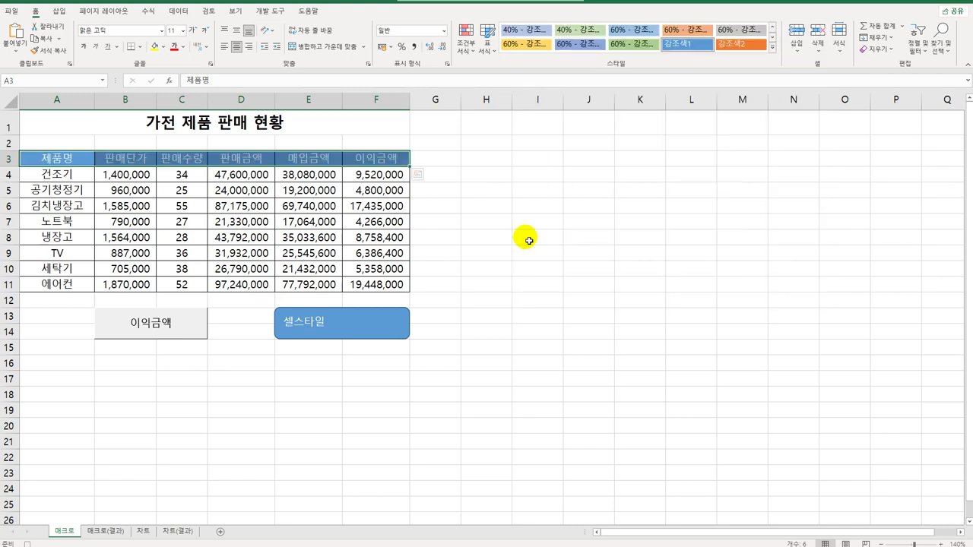
left_click(372, 160)
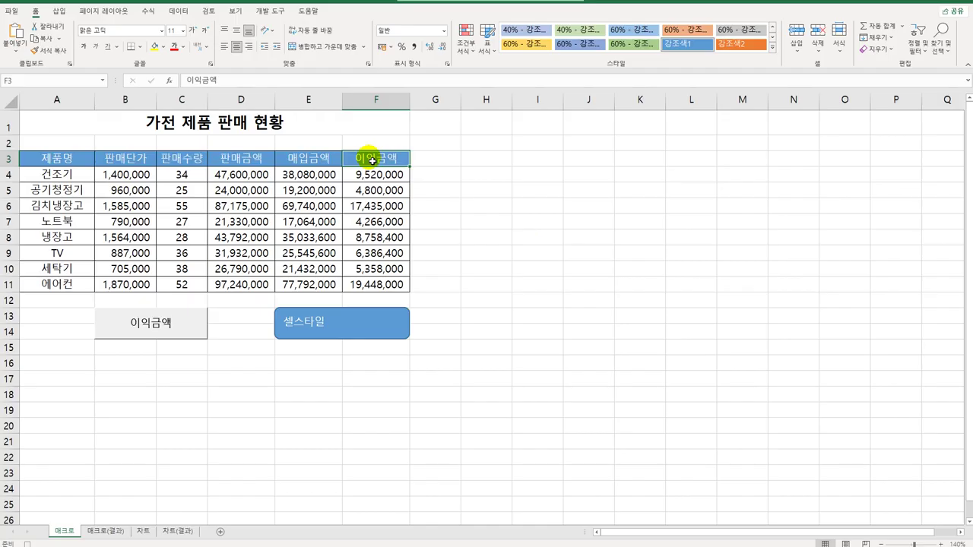
left_click(271, 10)
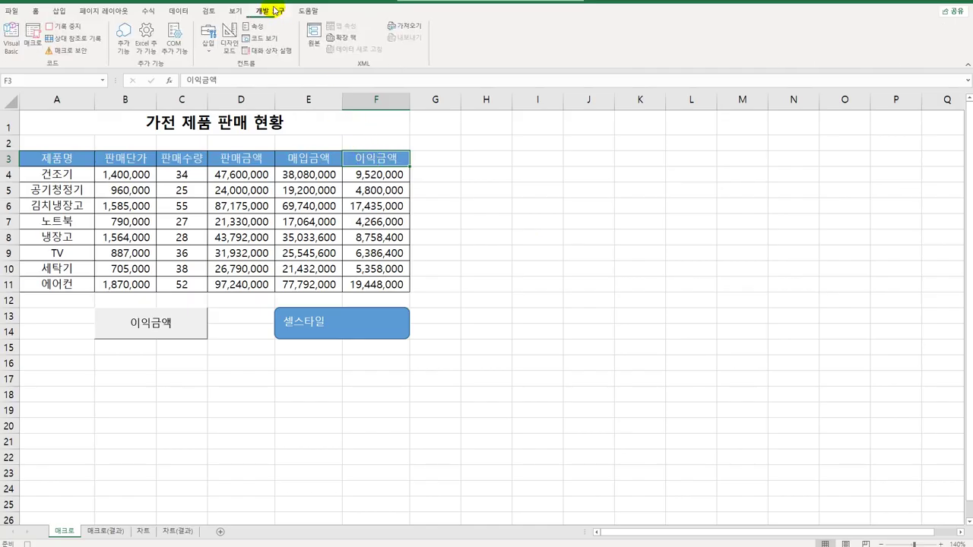
left_click(60, 31)
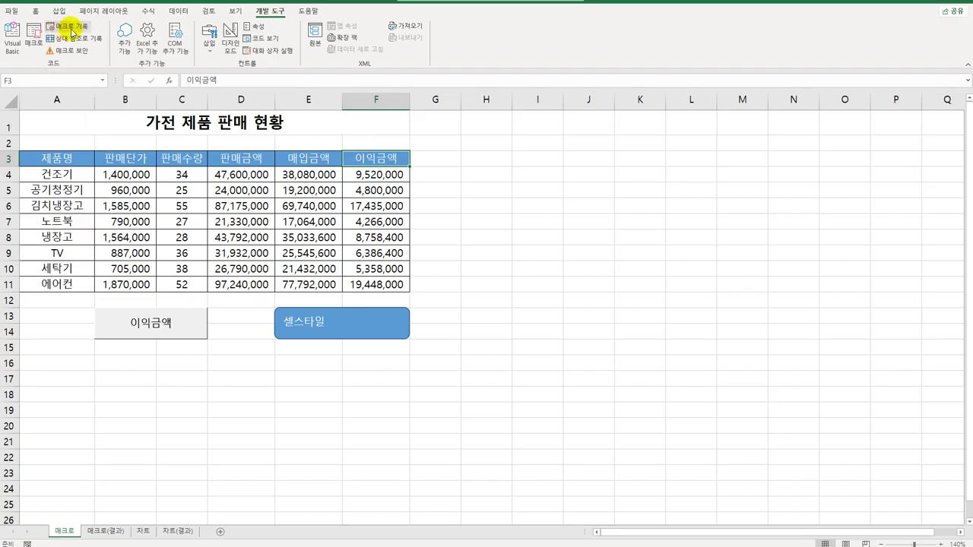
left_click(546, 354)
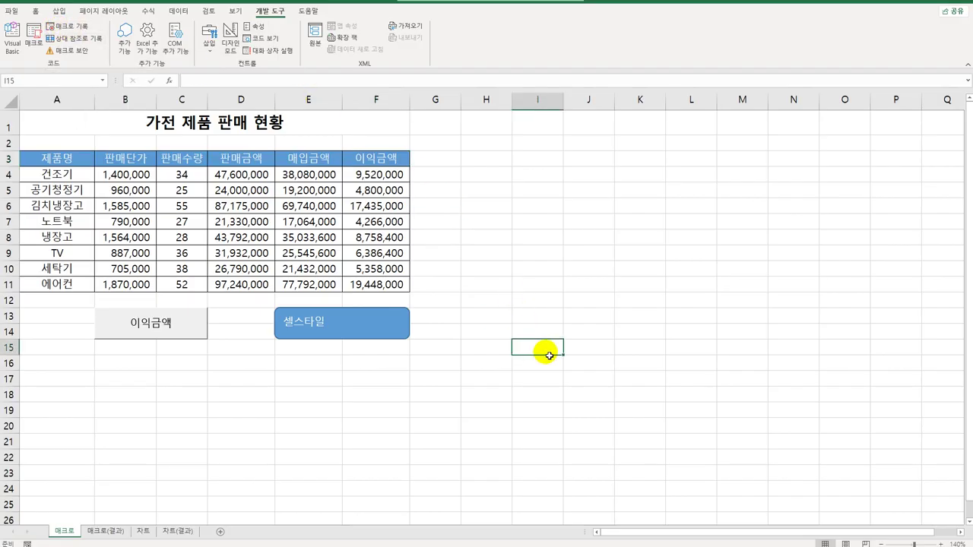
Apply the 강조색2 cell style to A3:F3 and run the 셀스타일 shape's macro to test it.
left_click_drag(86, 161, 390, 158)
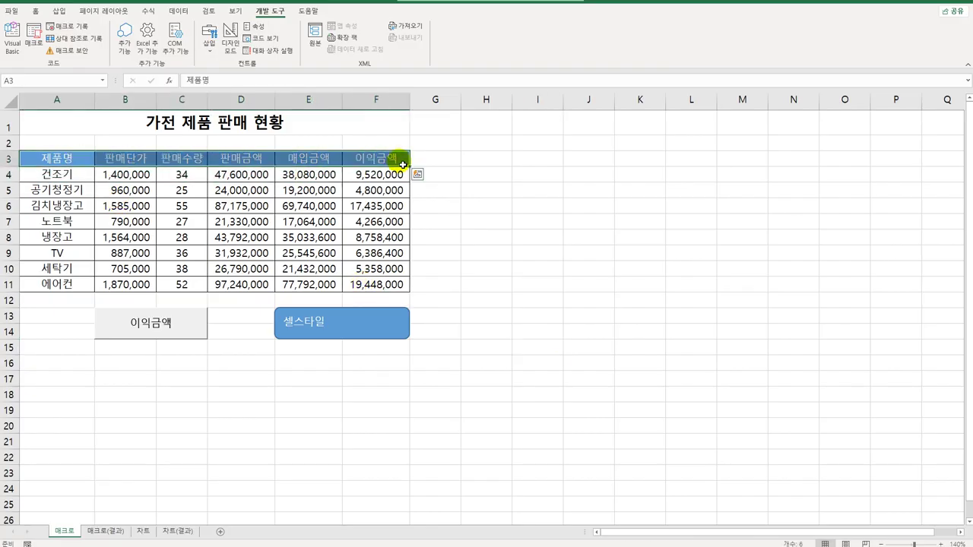
left_click(35, 10)
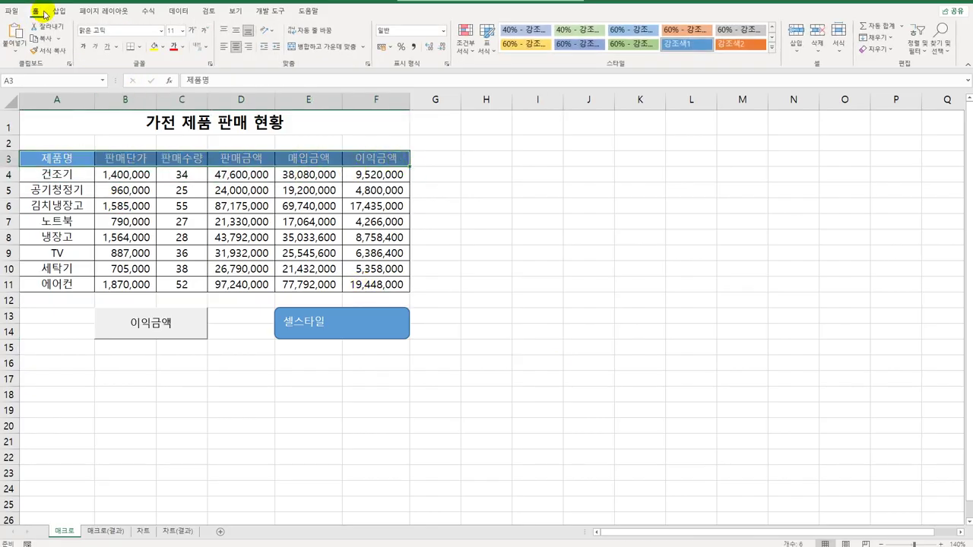
left_click(731, 43)
left_click(590, 330)
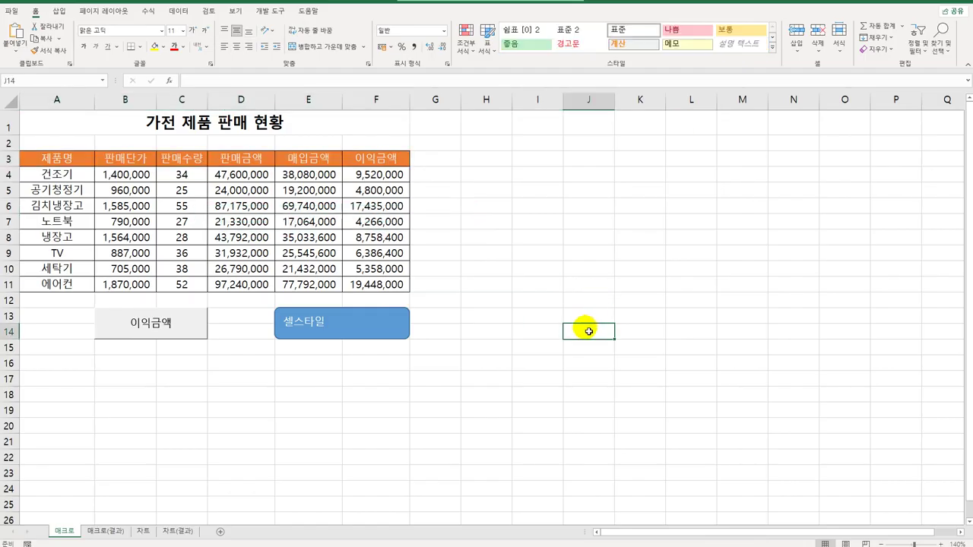
left_click(335, 334)
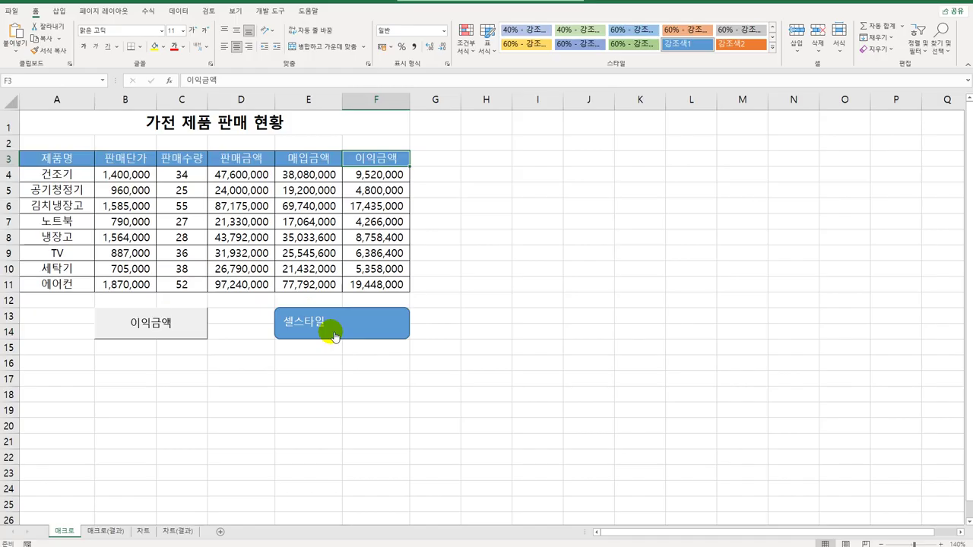
left_click(558, 324)
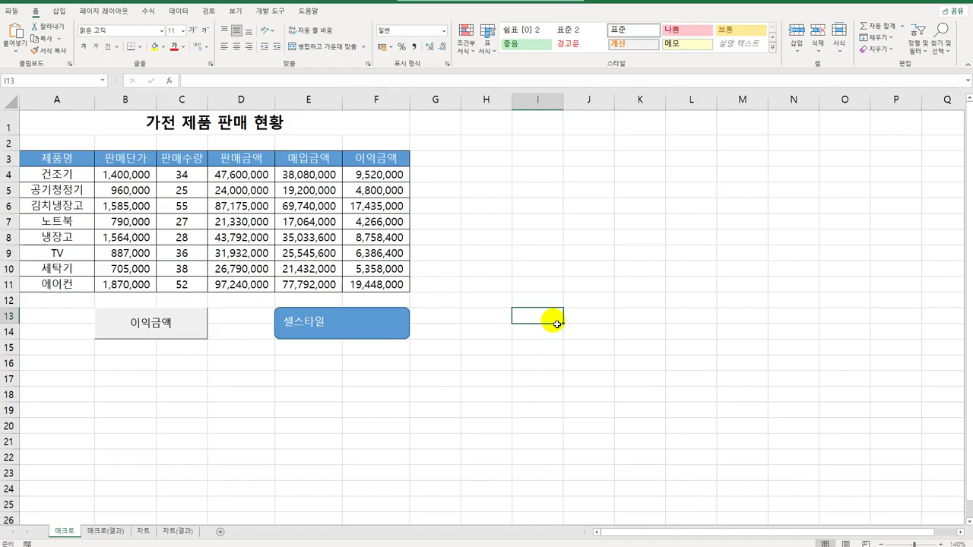
Review the 셀스타일 and 이익금액 macros' recorded code in the Visual Basic editor, and check the available actions in the macro list.
left_click(263, 11)
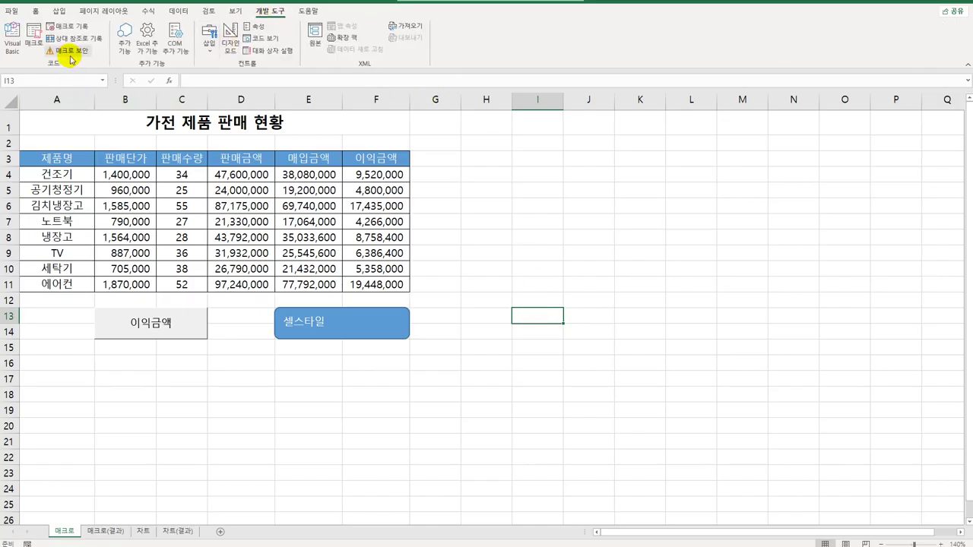
left_click(34, 39)
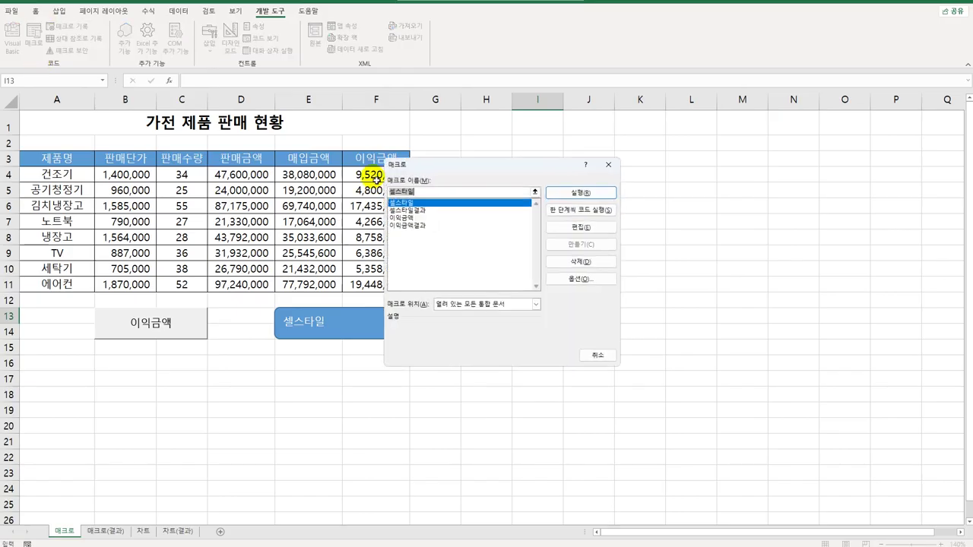
left_click_drag(451, 168, 521, 155)
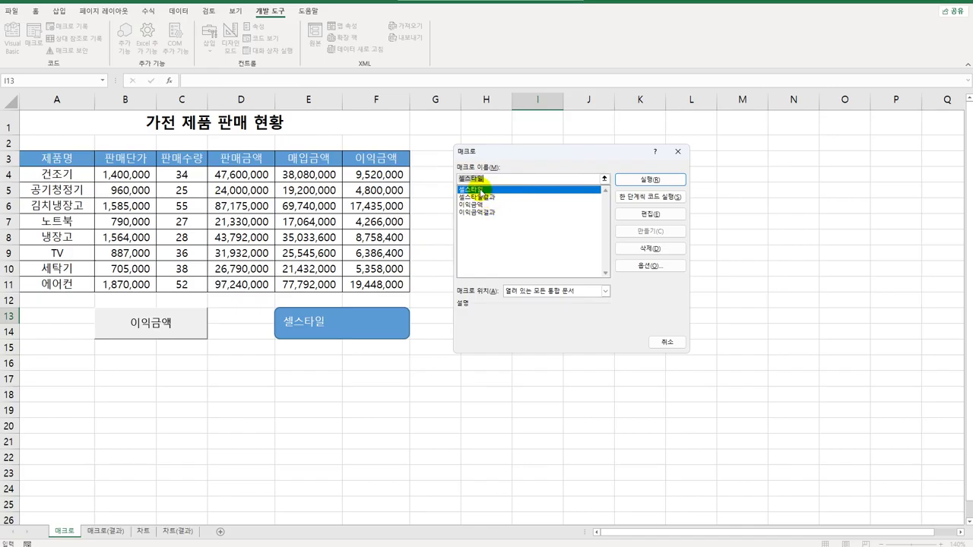
left_click(652, 216)
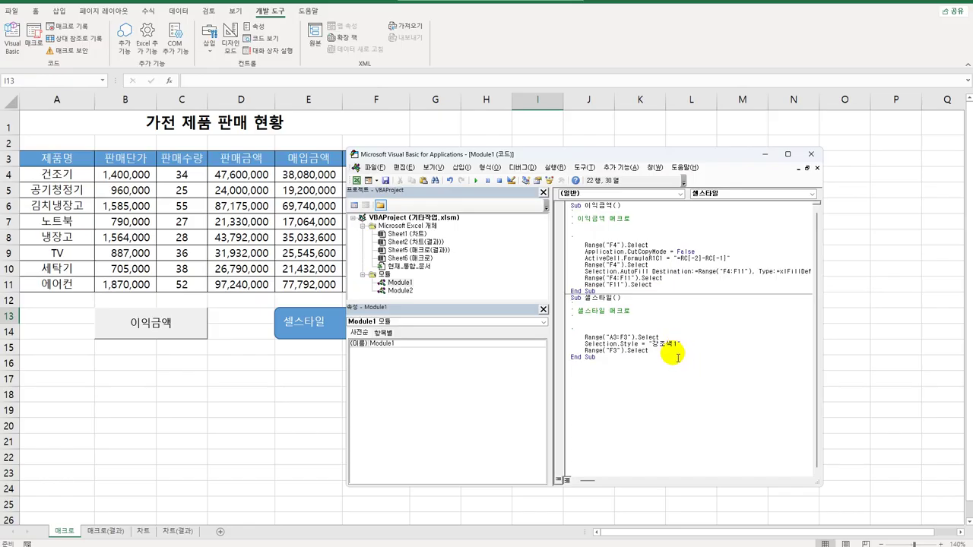
left_click(680, 348)
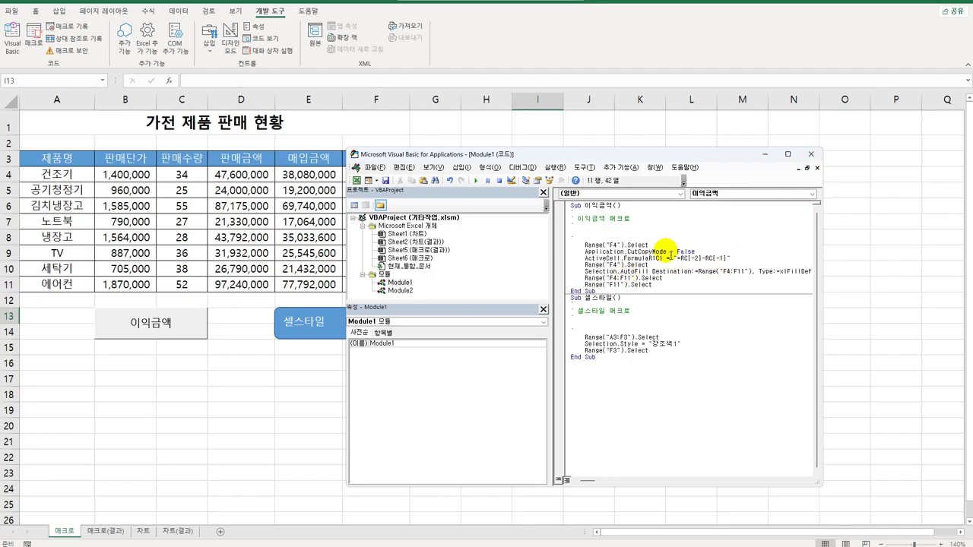
left_click(812, 154)
left_click(683, 298)
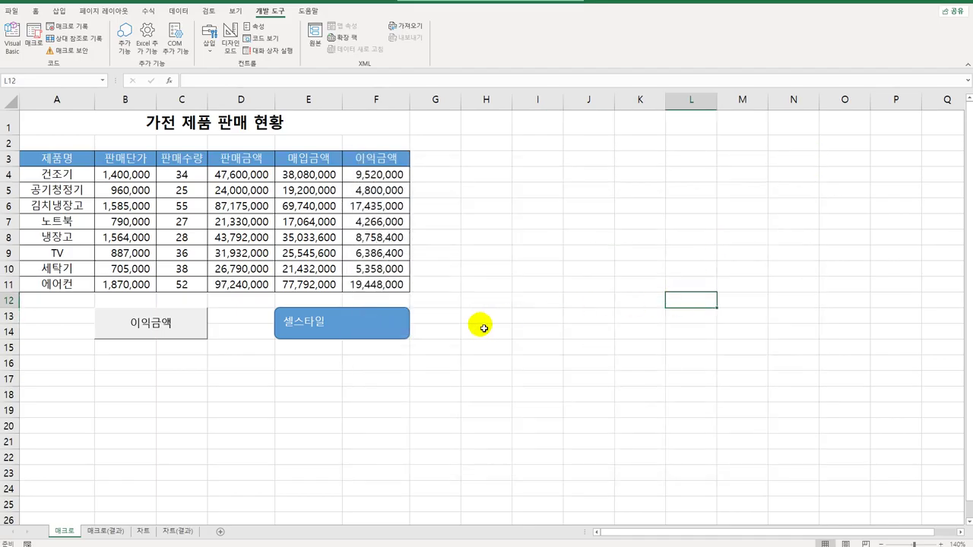
left_click(34, 35)
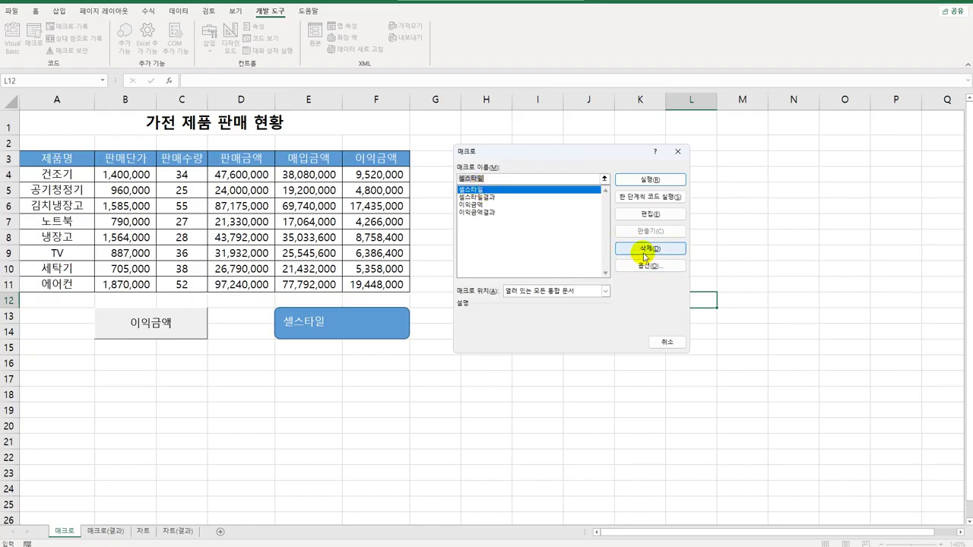
left_click(677, 151)
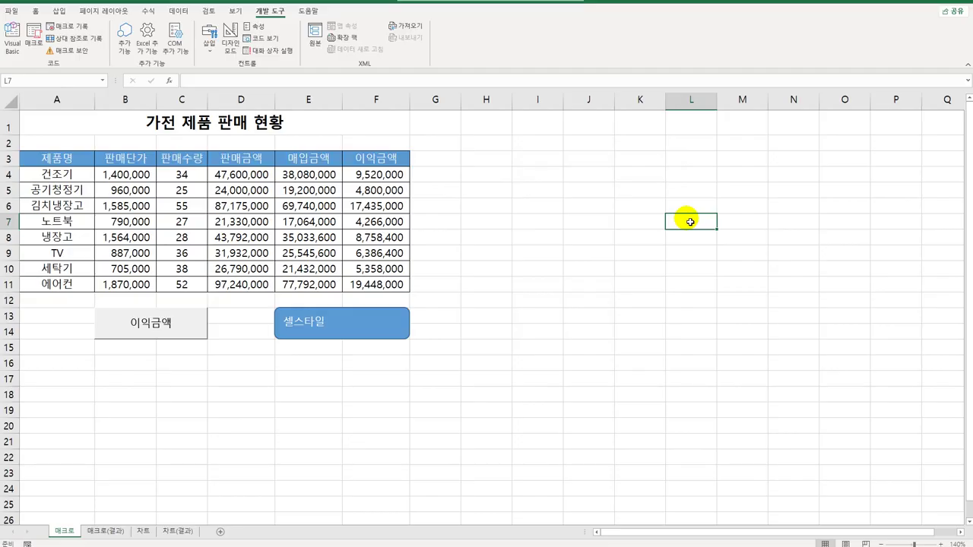
Compare the 매크로 sheet with the finished example on the 매크로(결과) sheet.
left_click(110, 532)
left_click(70, 531)
left_click(105, 531)
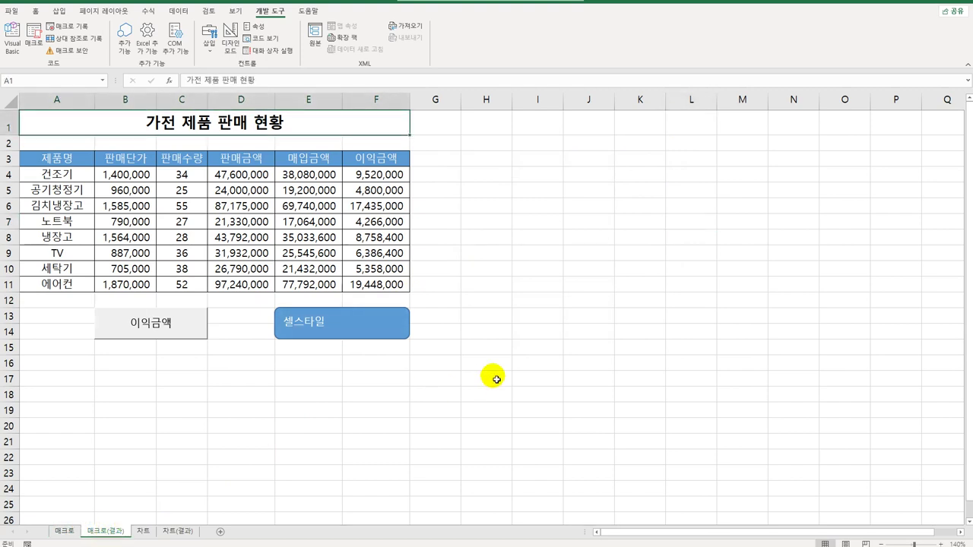
left_click(507, 376)
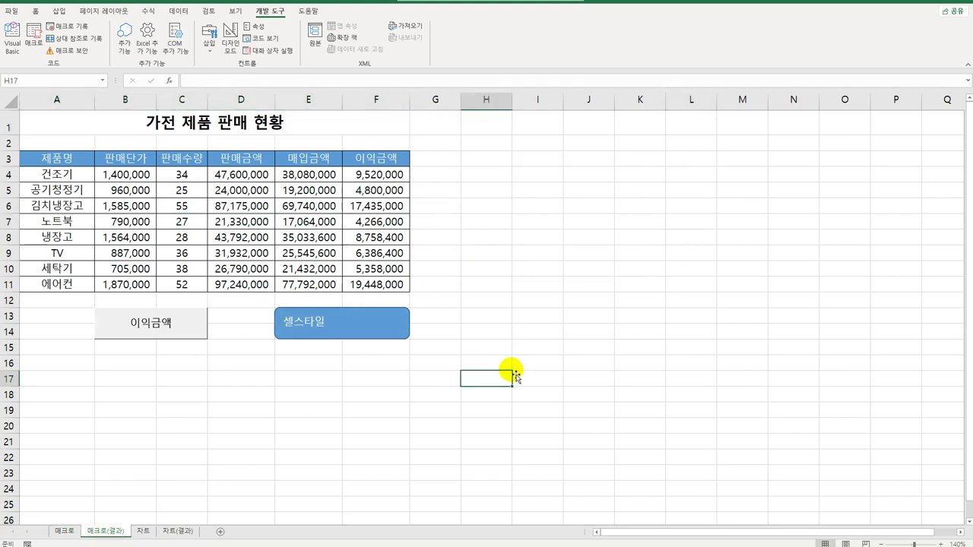